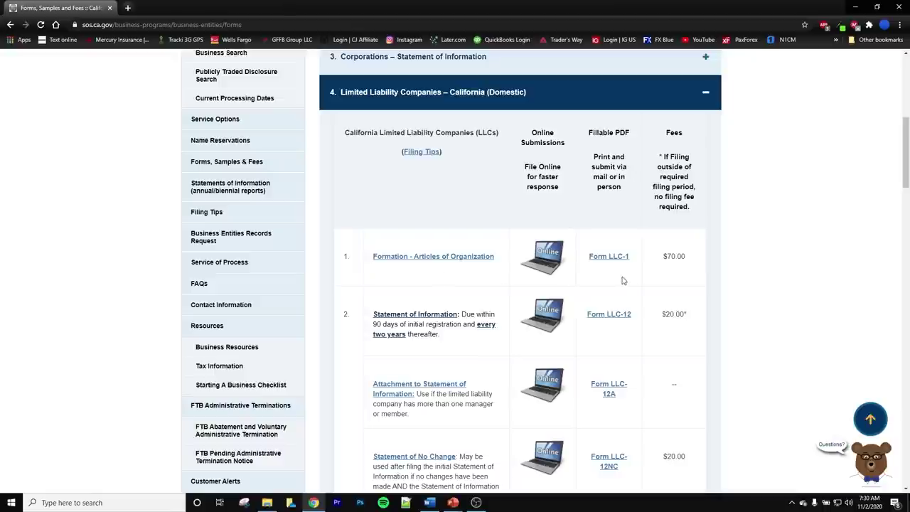
Step: Look through the fillable Form LLC-1 PDF and its instructions, and return to the forms list
left_click(608, 257)
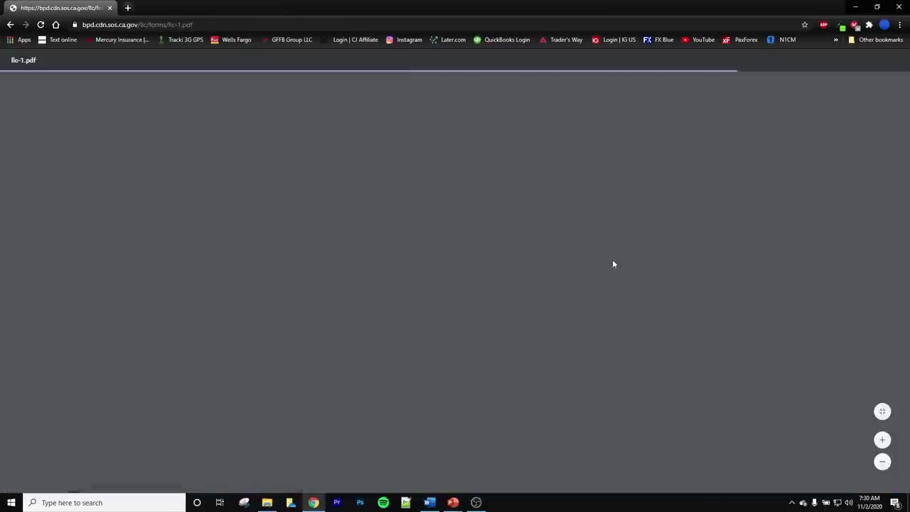
scroll(246, 315, "down", 15)
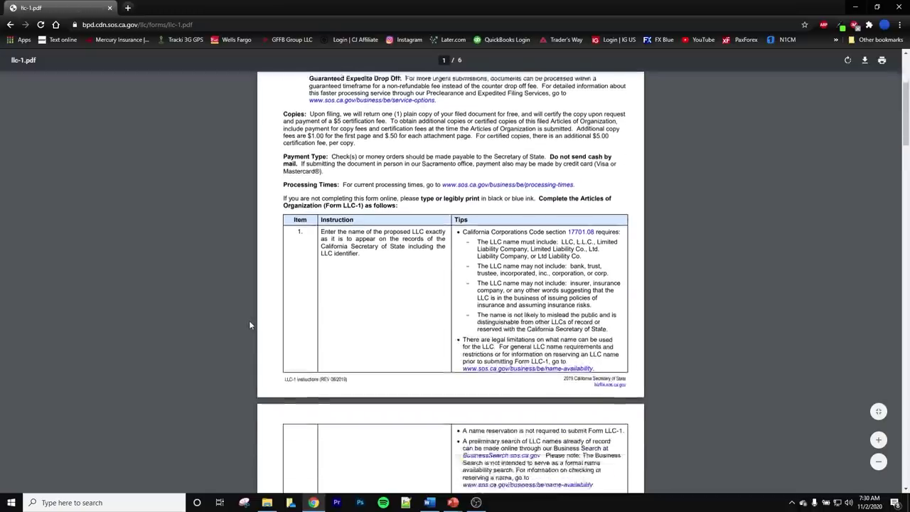
scroll(250, 325, "down", 5)
scroll(251, 317, "up", 9)
left_click(10, 24)
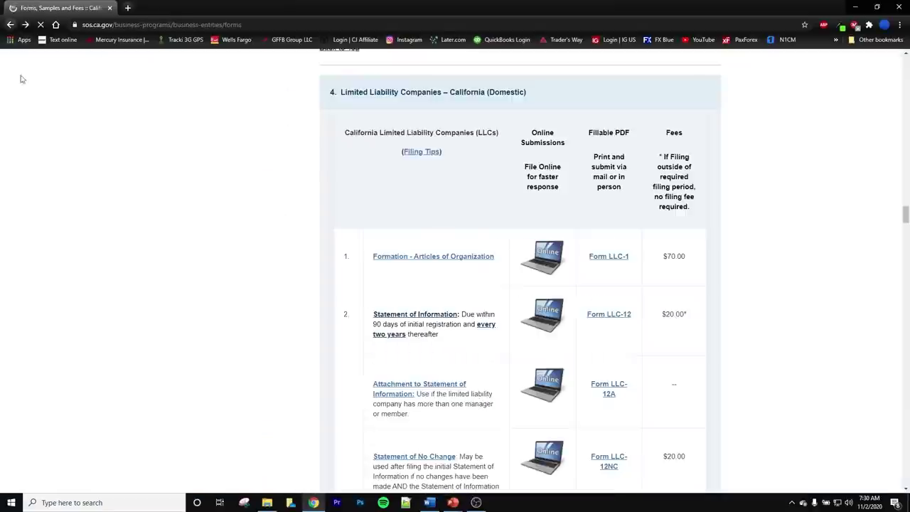
Step: Start the online Articles of Organization filing for California domestic LLCs and accept its privacy warning and terms
scroll(447, 304, "up", 7)
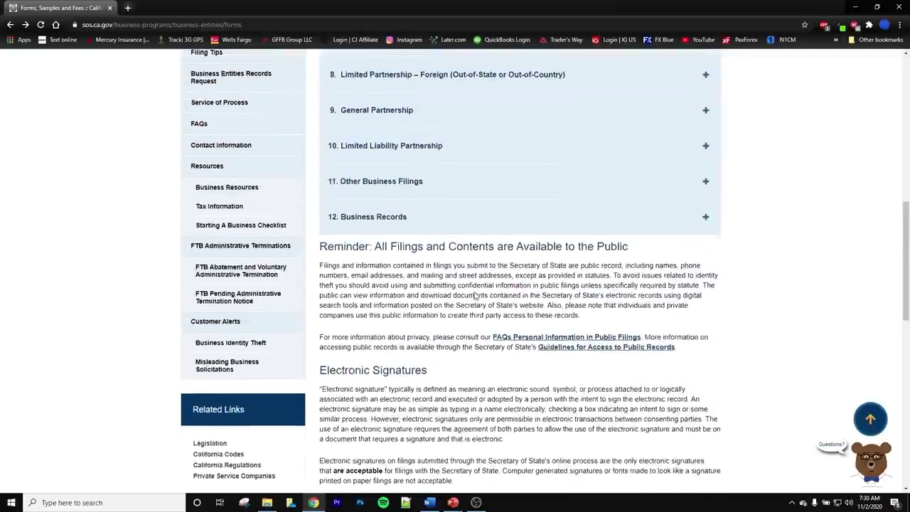
scroll(502, 297, "up", 1)
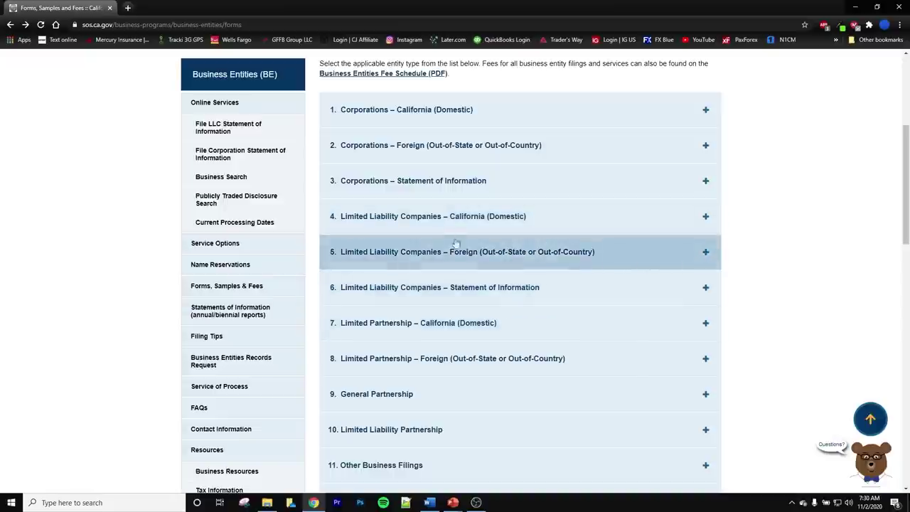
left_click(704, 222)
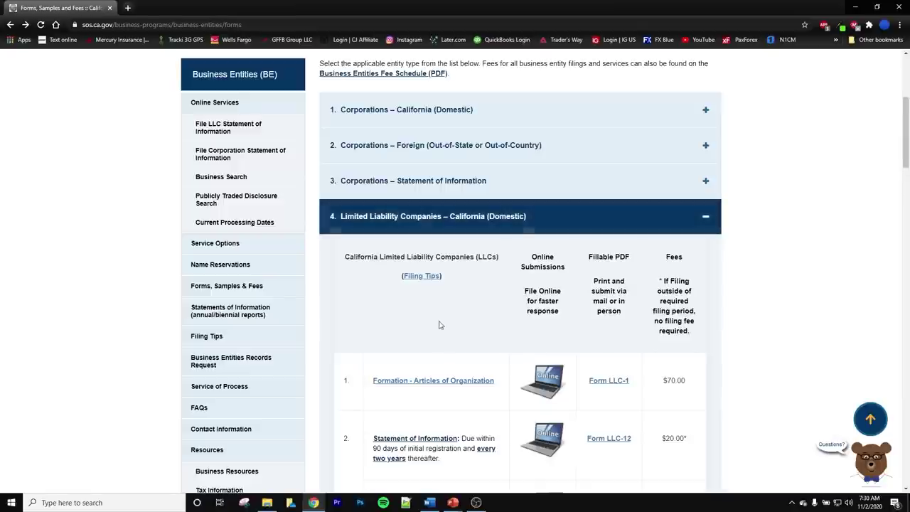
scroll(429, 335, "down", 1)
scroll(429, 334, "down", 1)
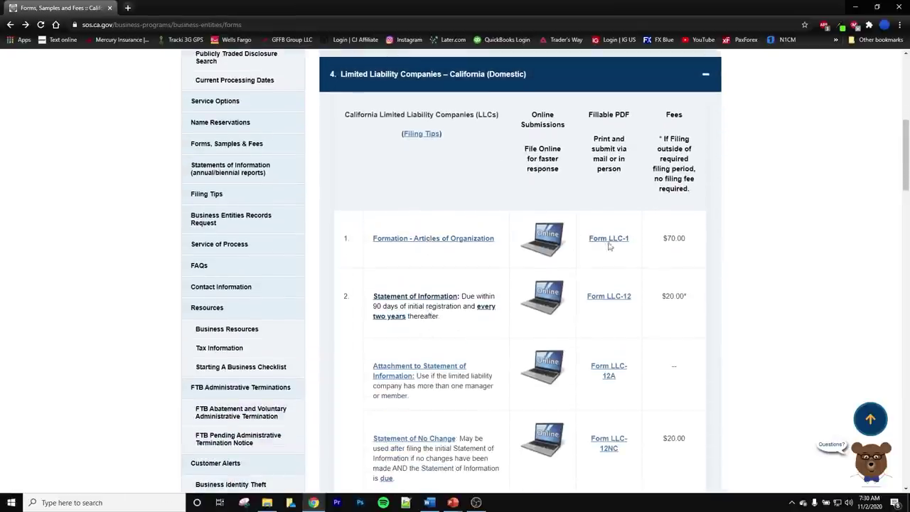
left_click(543, 243)
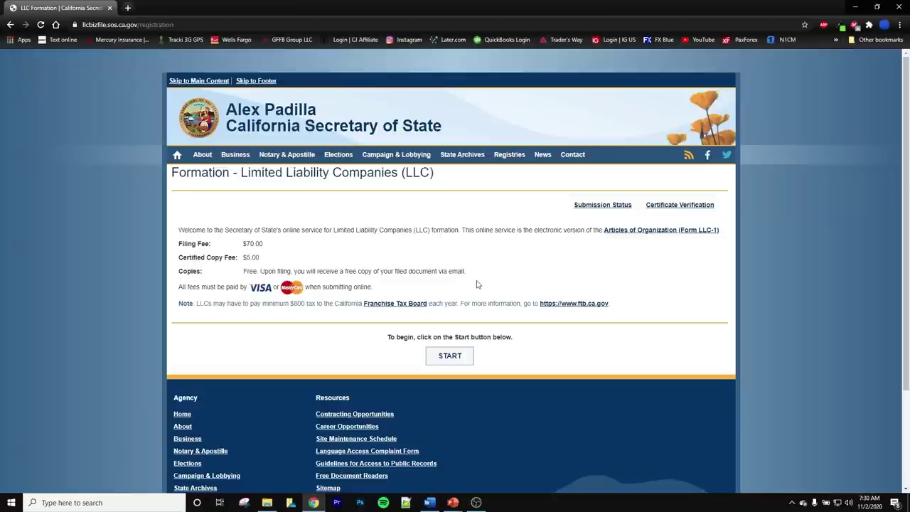
left_click(430, 355)
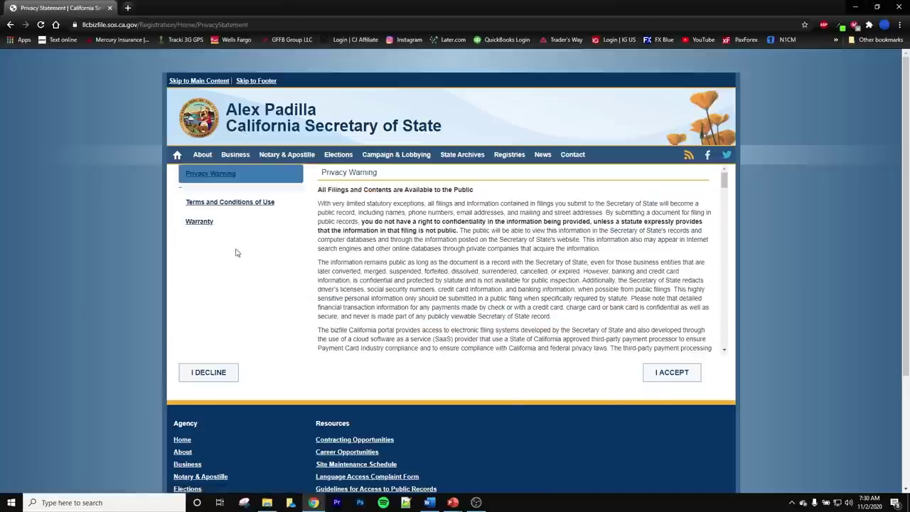
left_click(672, 372)
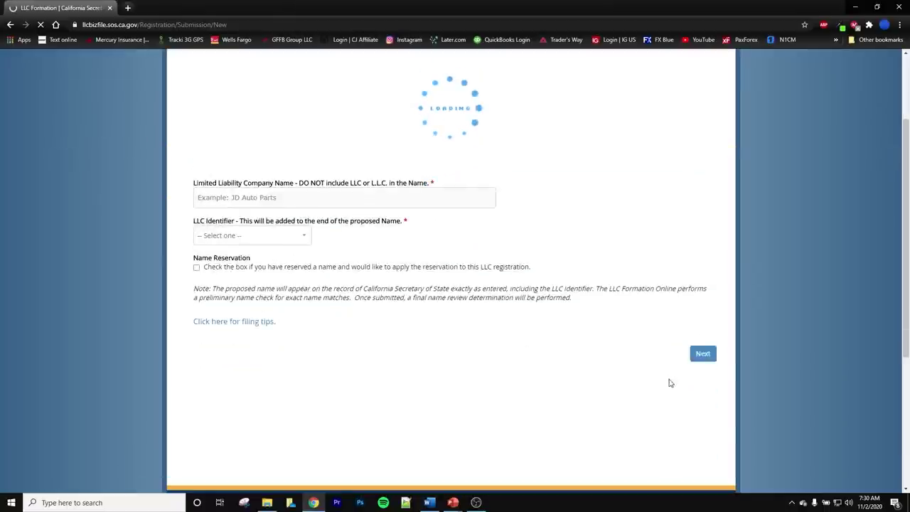
Step: Enter "abv hauling" as the proposed limited liability company name
left_click(236, 198)
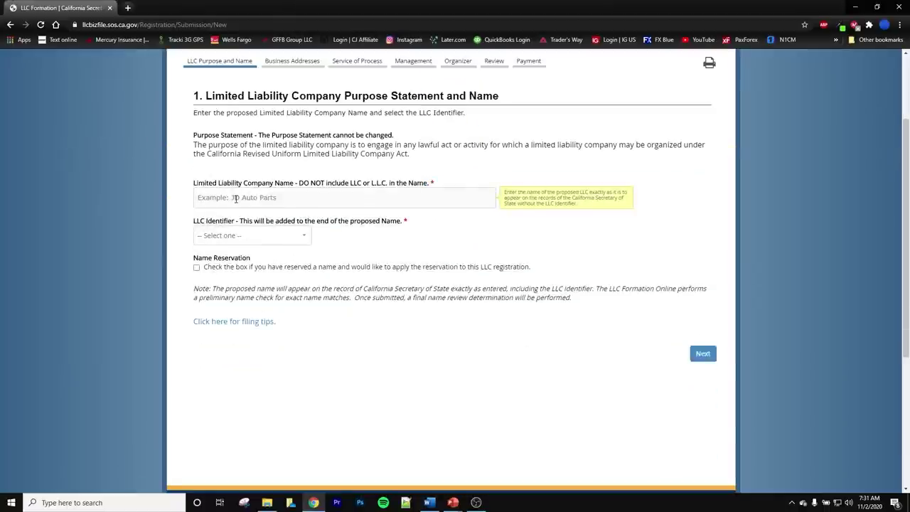
left_click(236, 198)
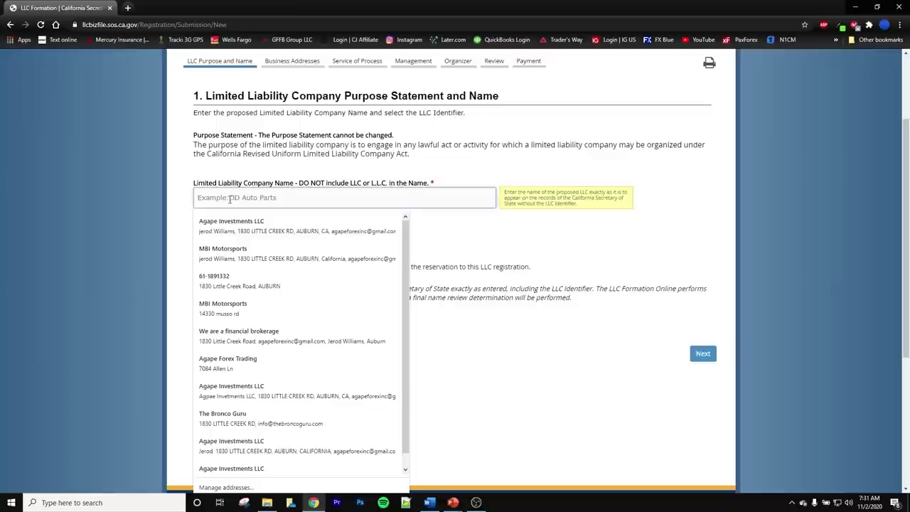
left_click(436, 244)
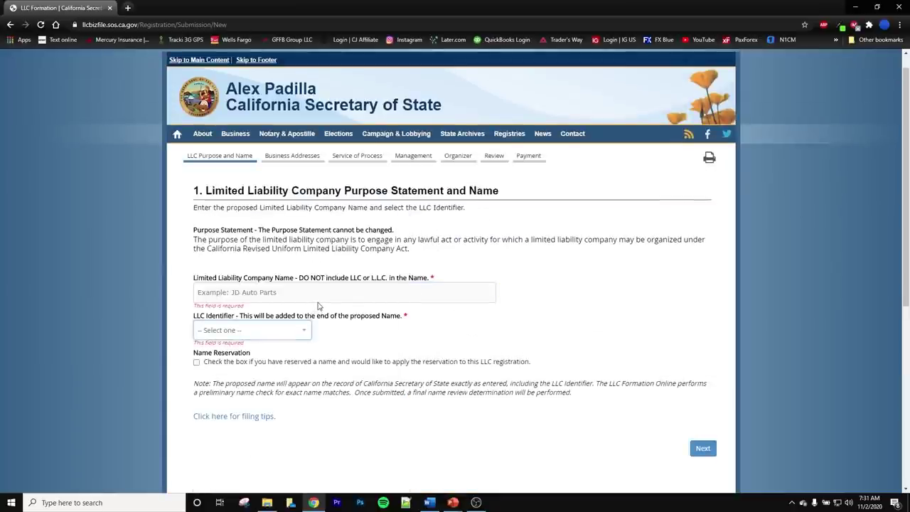
mouse_move(317, 294)
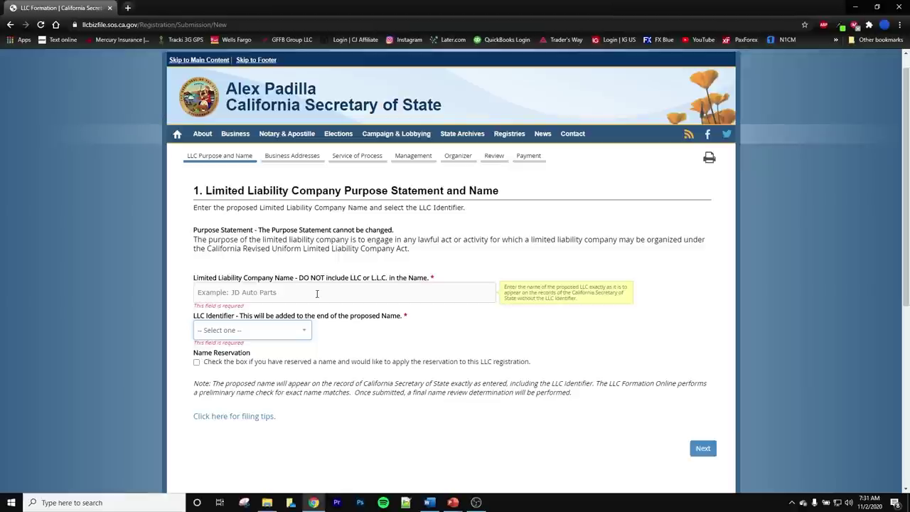
left_click(317, 294)
type("abv")
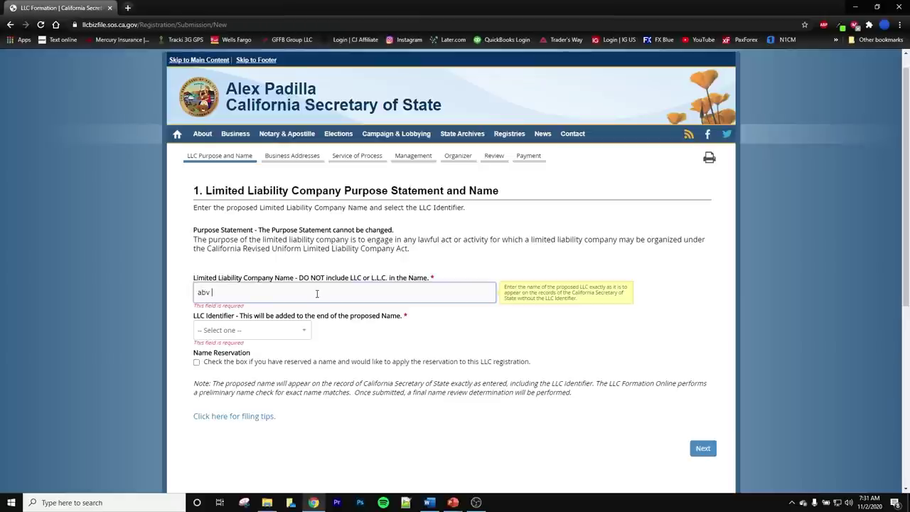
type(" hauling")
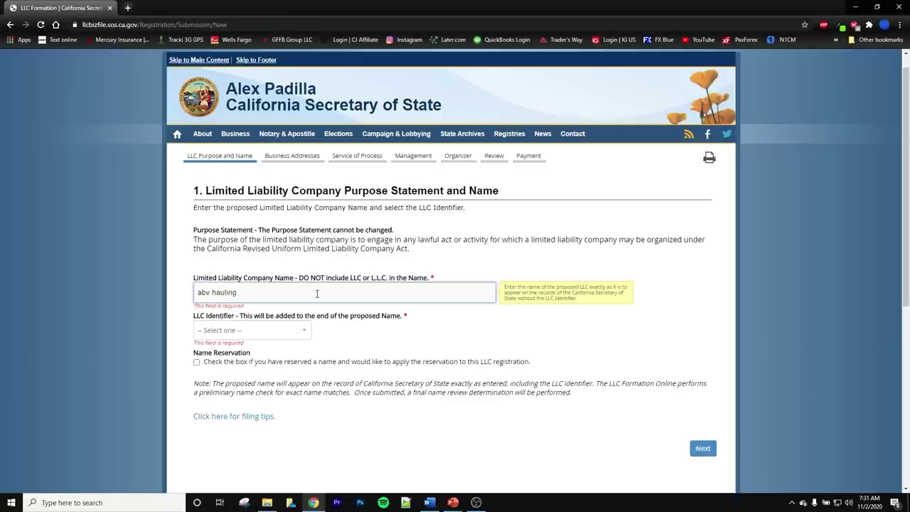
Step: Choose "LLC" as the identifier after the company name and proceed to the Business Addresses section
left_click(271, 334)
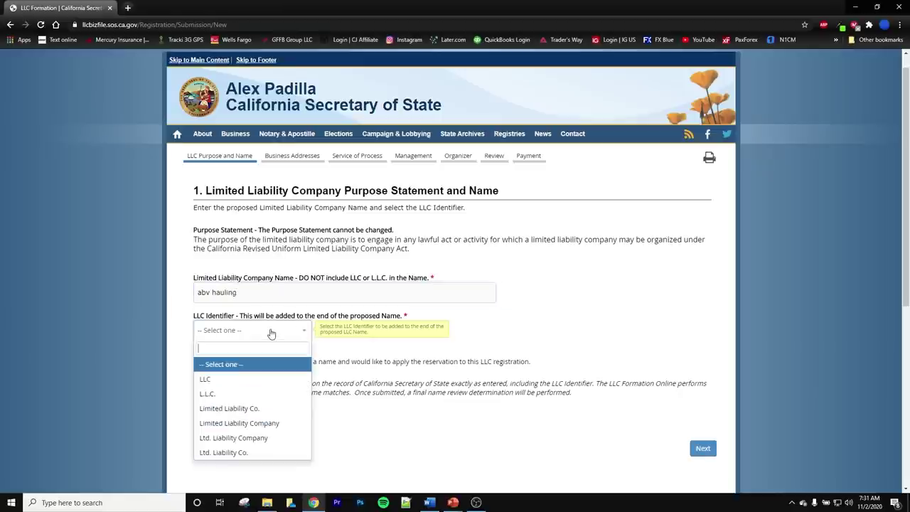
left_click(220, 380)
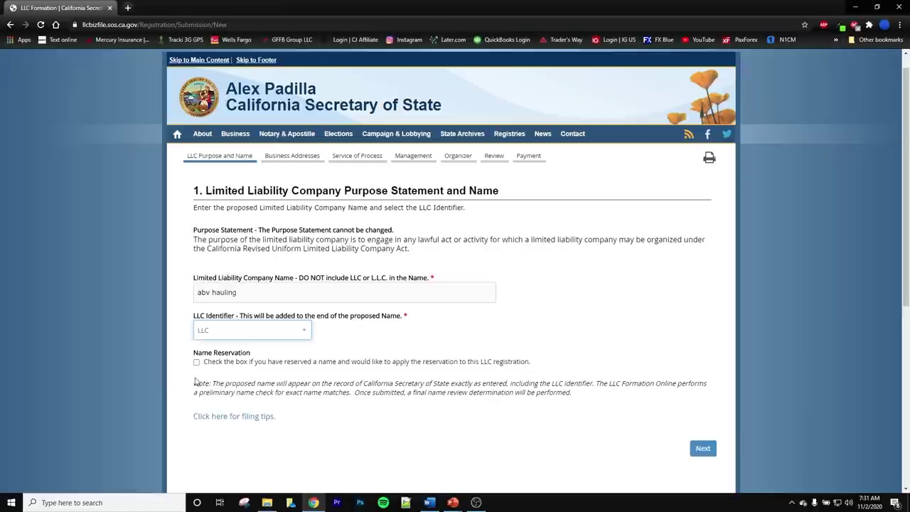
left_click(702, 452)
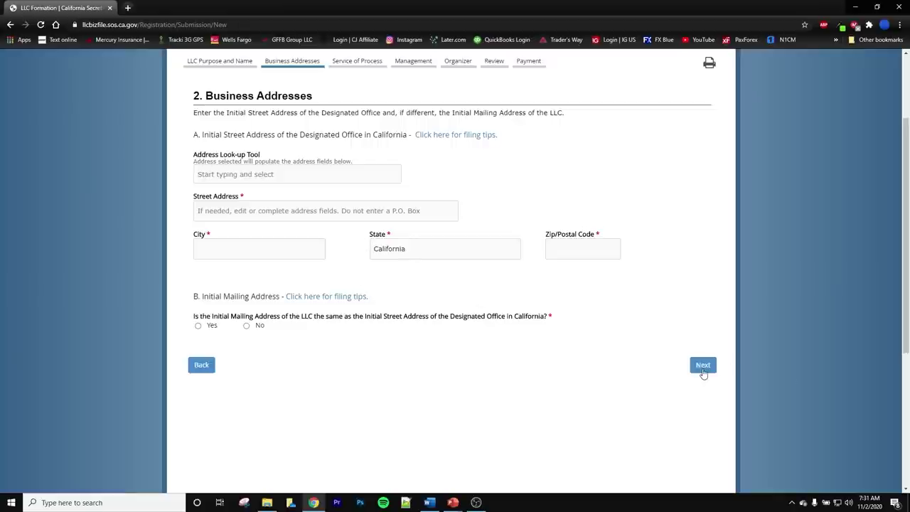
Step: Open the online Statement of Information service for California domestic LLCs from the business entities forms and review its search page
scroll(360, 128, "up", 2)
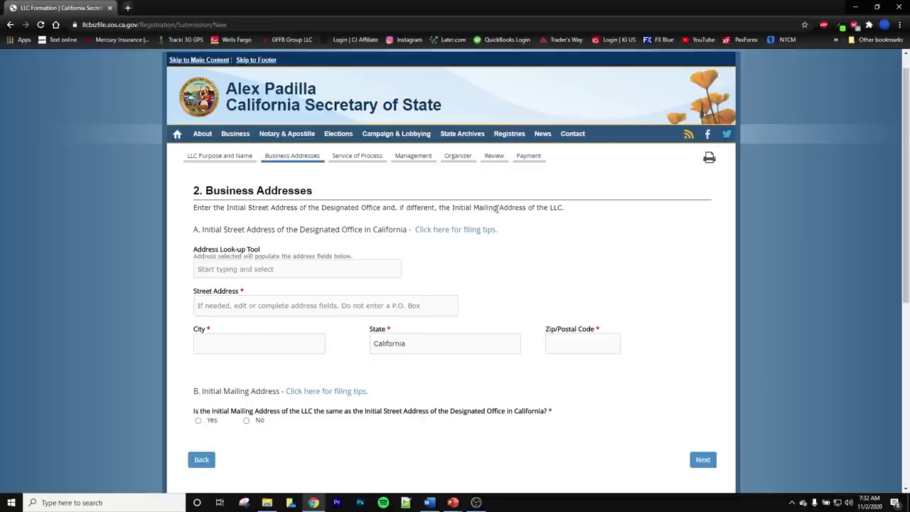
left_click(237, 135)
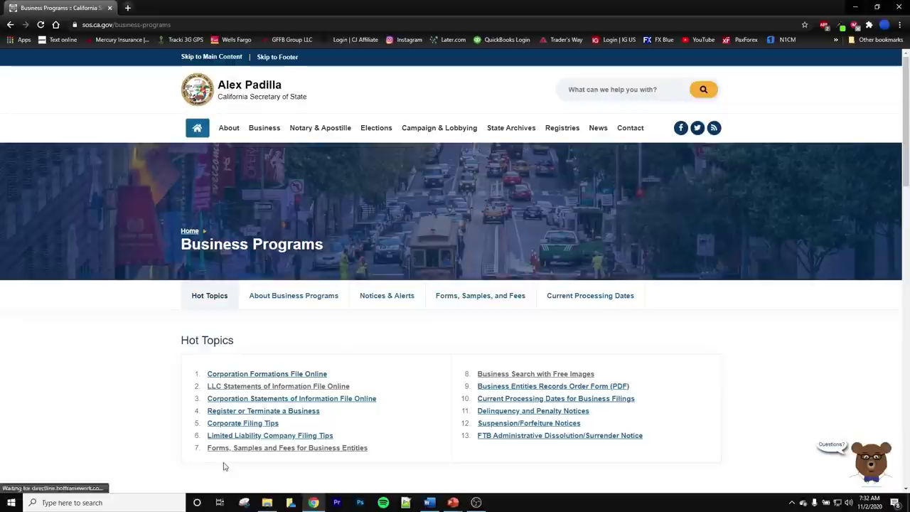
left_click(270, 448)
scroll(569, 360, "down", 3)
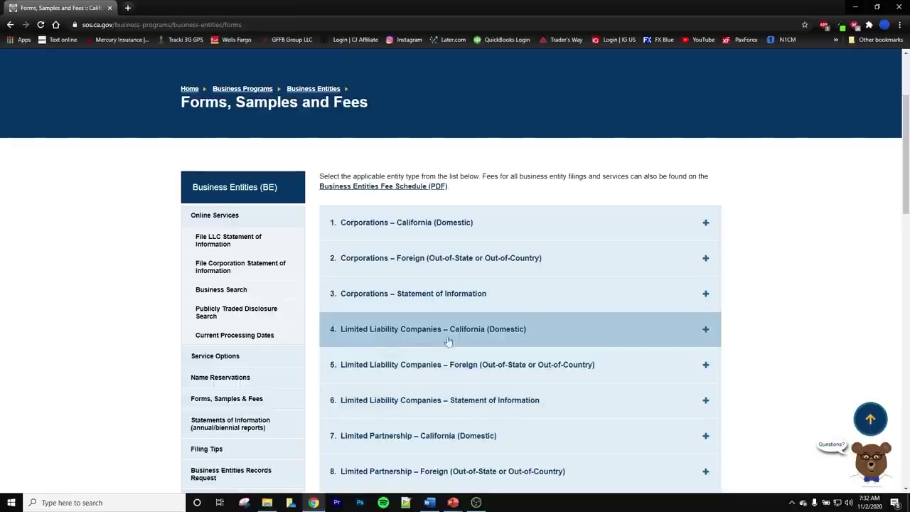
left_click(706, 339)
scroll(706, 338, "down", 3)
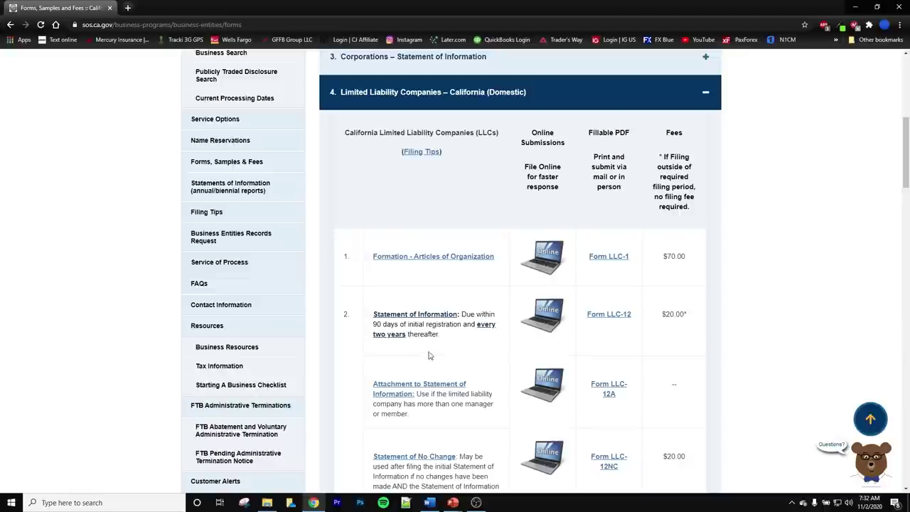
left_click(552, 328)
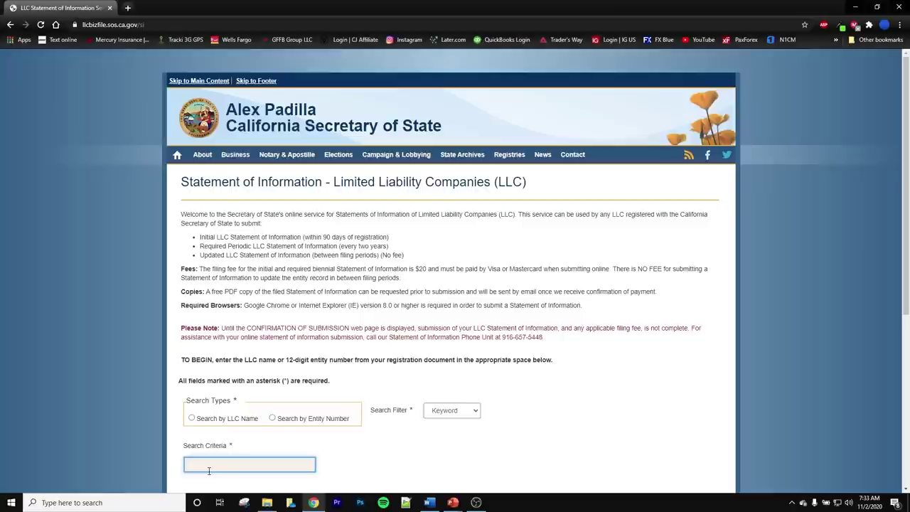
scroll(469, 412, "down", 2)
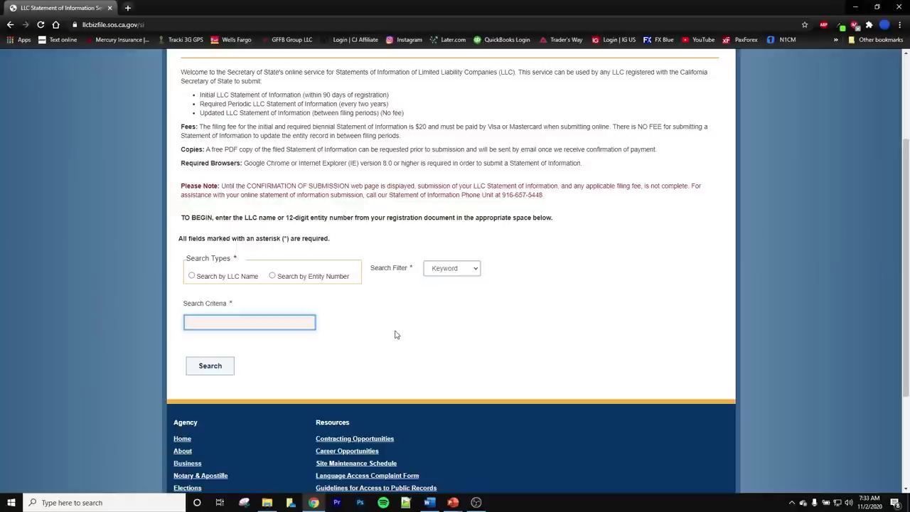
scroll(514, 355, "up", 1)
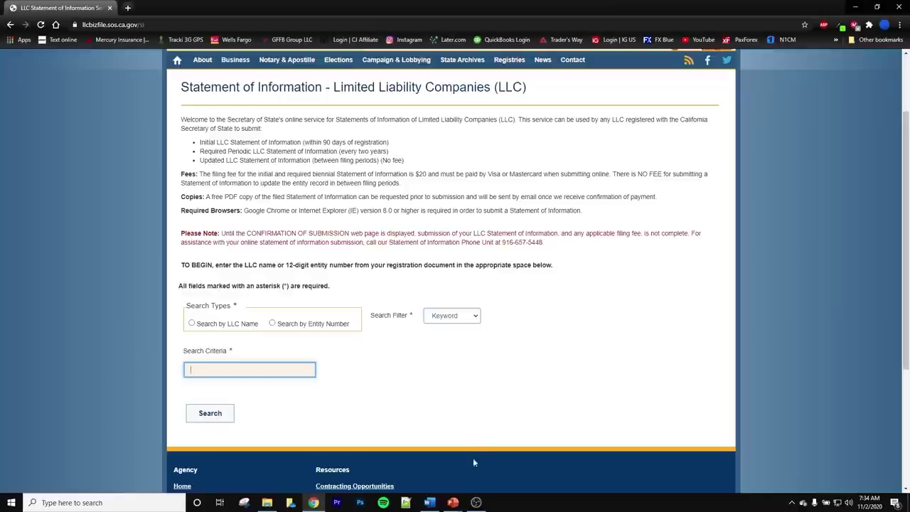
left_click(477, 503)
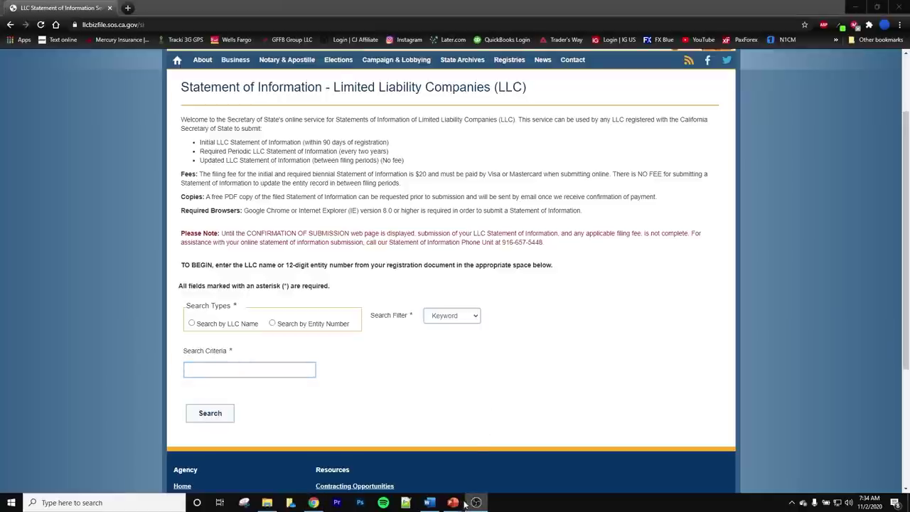
mouse_move(454, 502)
left_click(501, 481)
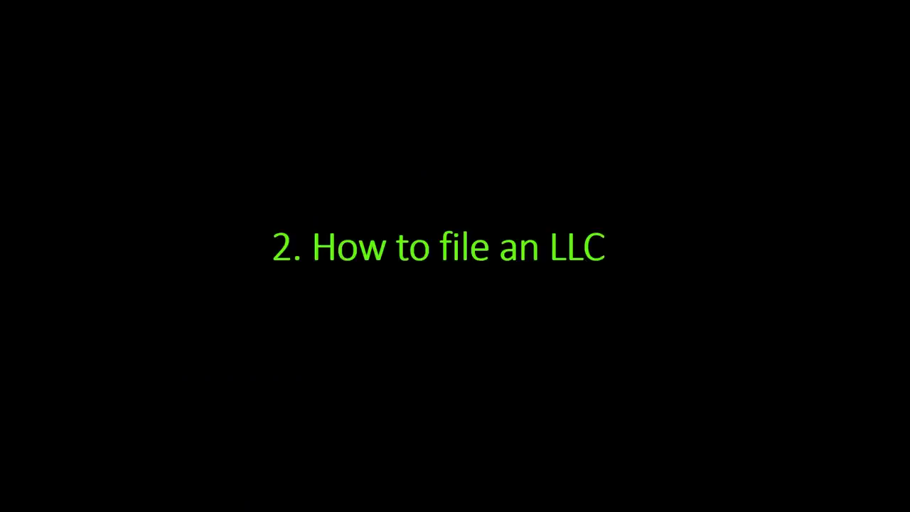
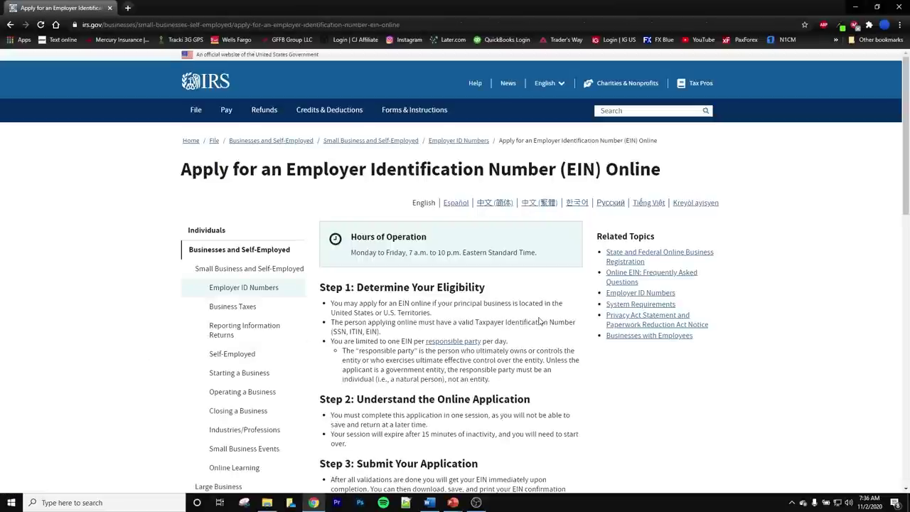
Step: Begin the online EIN application in the IRS EIN Assistant
scroll(527, 319, "down", 3)
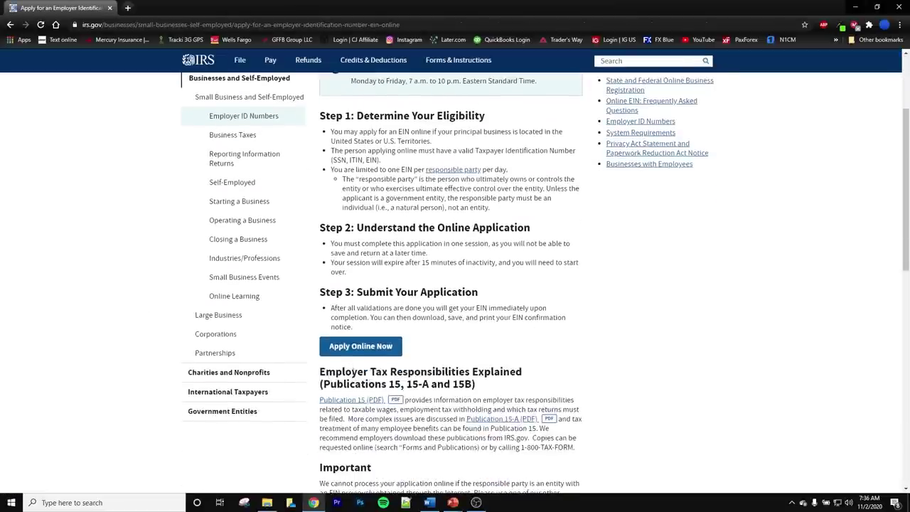
left_click(347, 352)
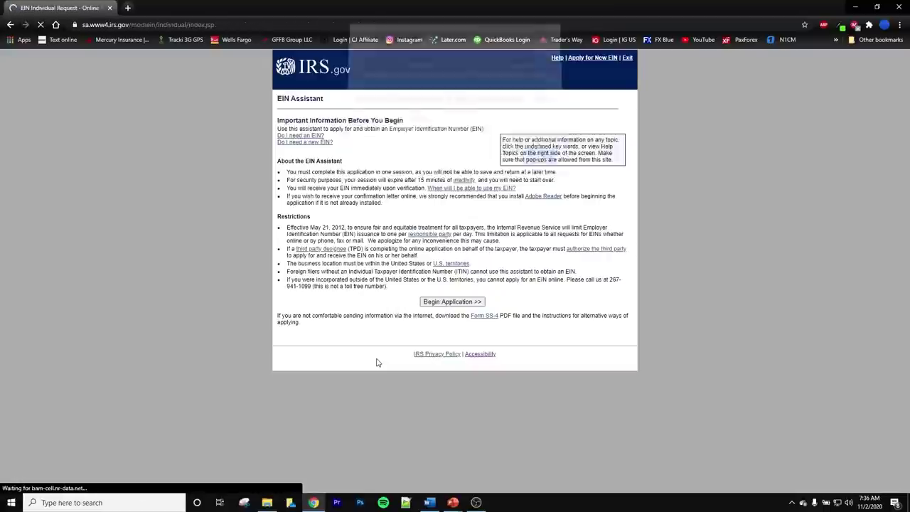
left_click(539, 160)
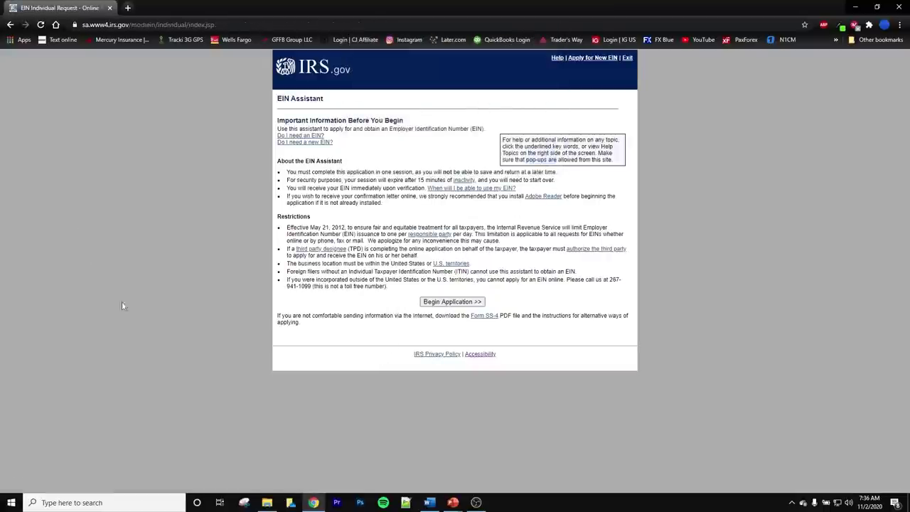
left_click(430, 303)
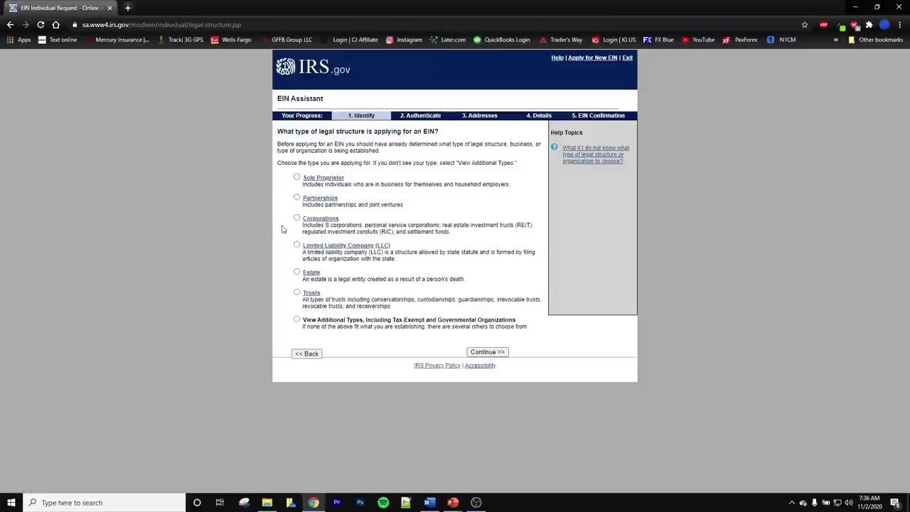
Step: Select Limited Liability Company (LLC) as the legal structure applying for the EIN and confirm the choice
left_click(297, 245)
left_click(477, 352)
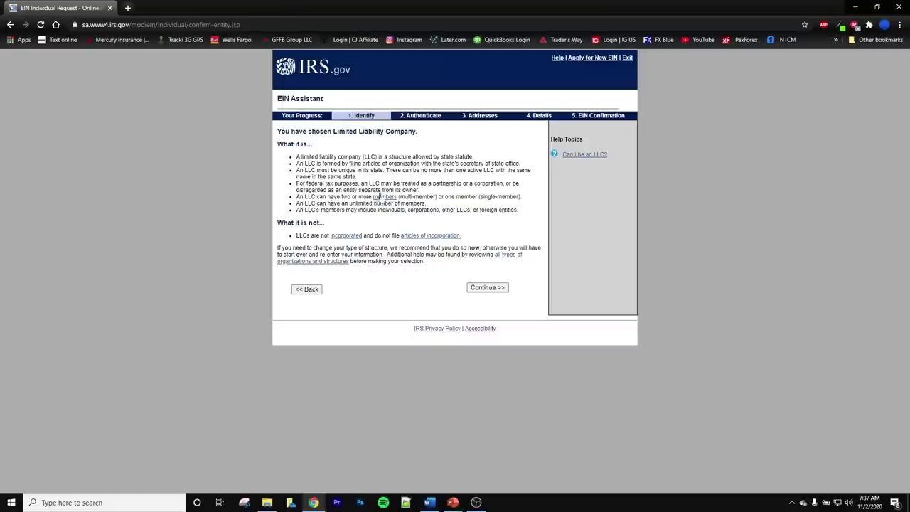
left_click(484, 288)
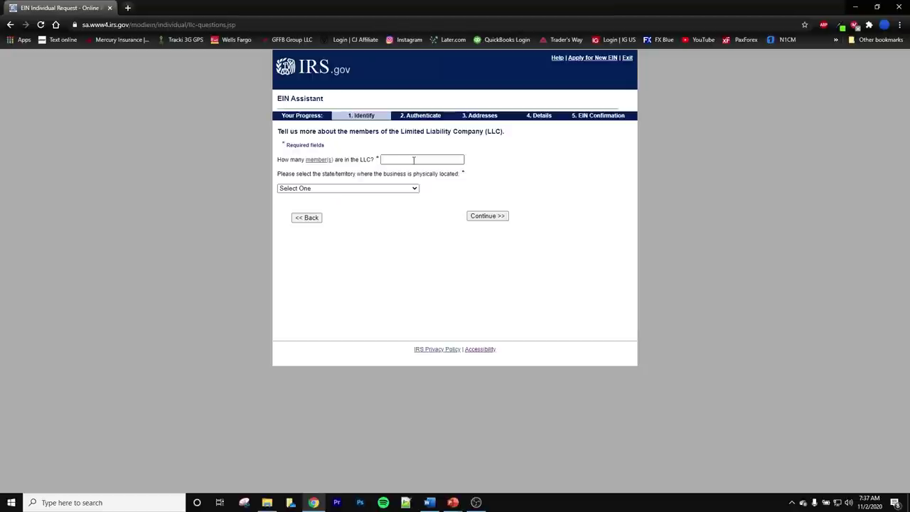
Step: Specify 1 member and California (CA) as the LLC's physical location, and confirm the single-member LLC classification
left_click(395, 188)
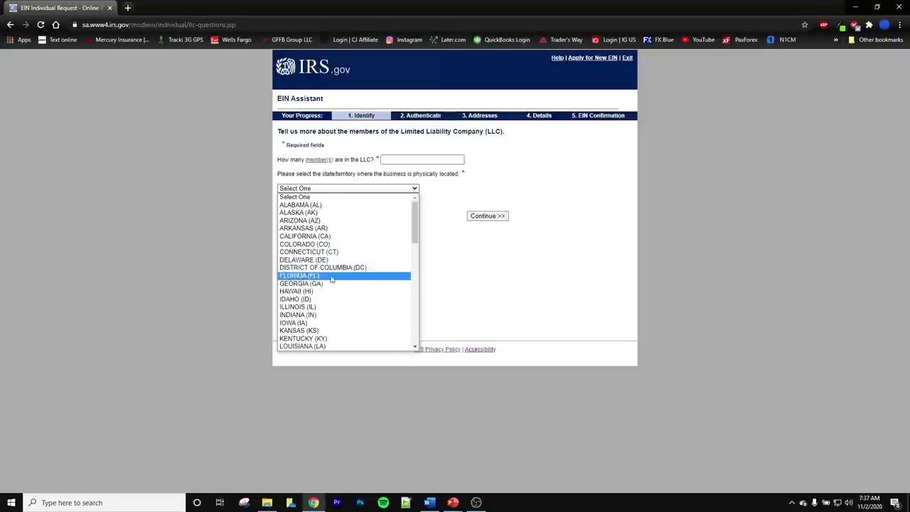
left_click(303, 238)
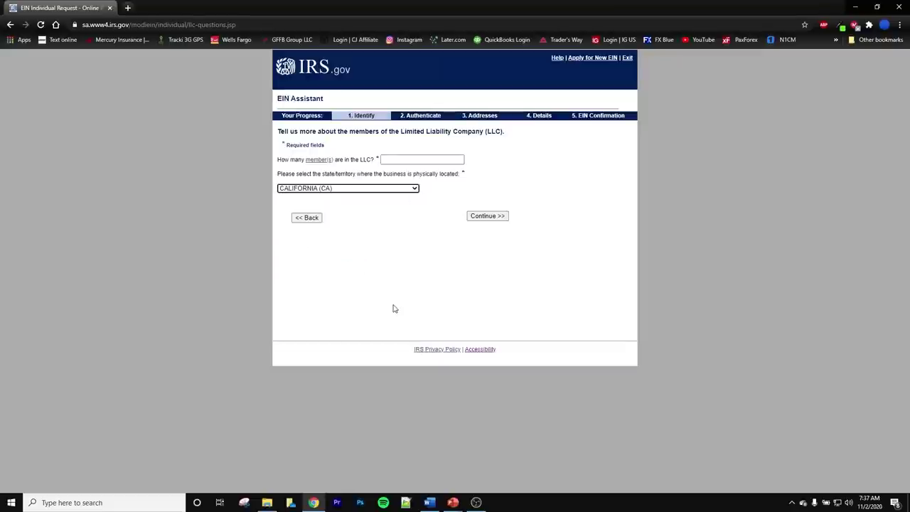
left_click(486, 216)
left_click(420, 179)
left_click(402, 197)
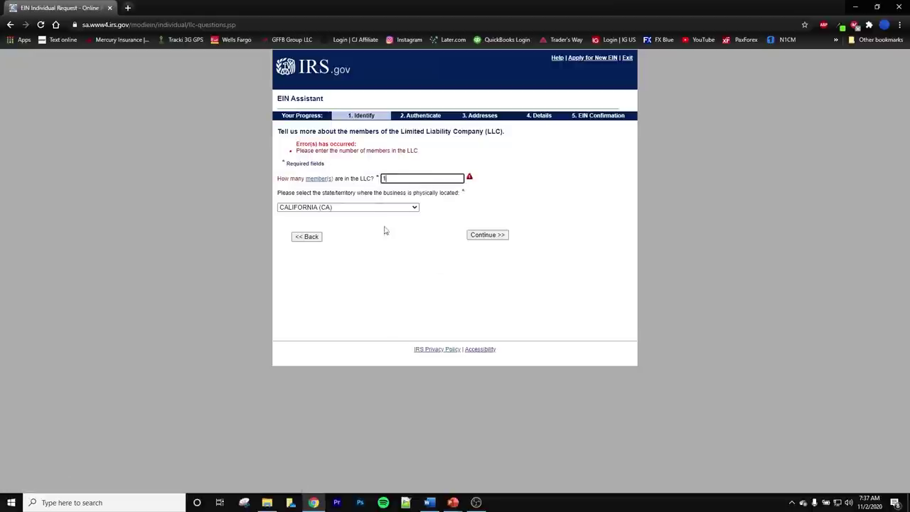
left_click(491, 236)
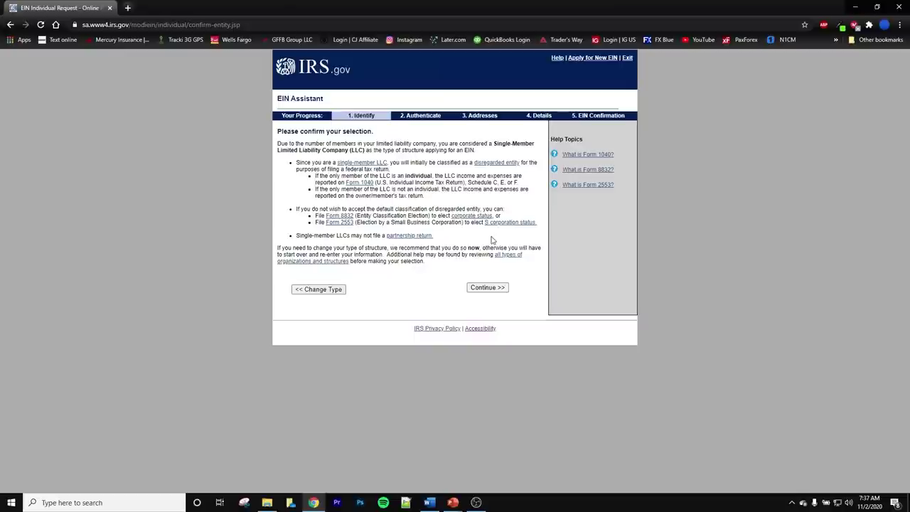
left_click(478, 289)
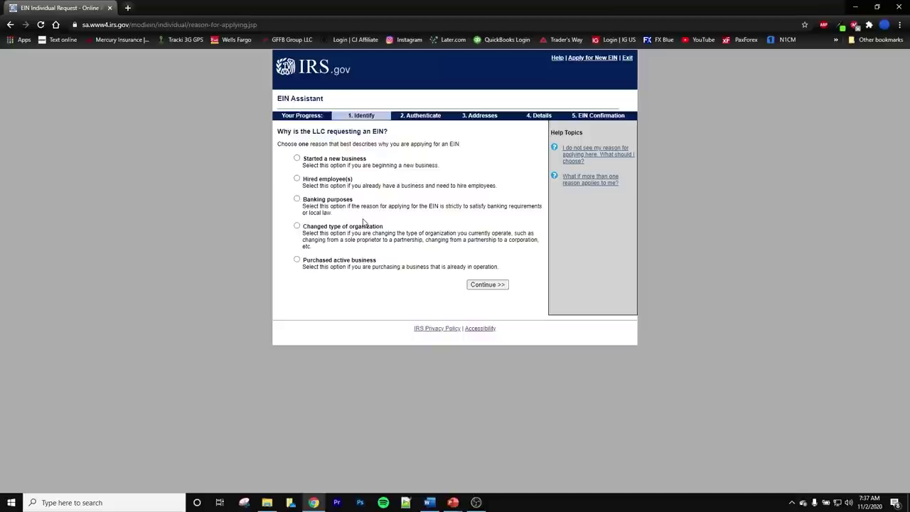
Step: Choose "Started a new business" as the reason for requesting the EIN and proceed to the Authenticate section
left_click(480, 285)
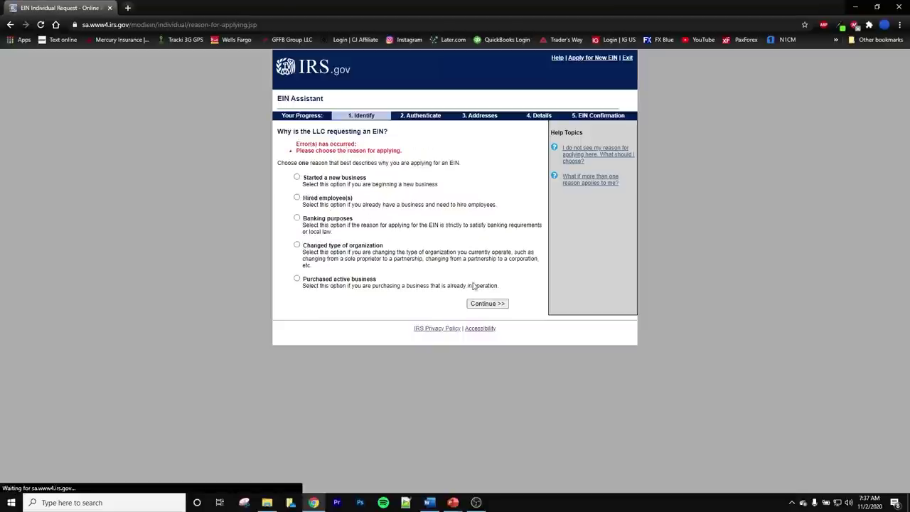
left_click(298, 177)
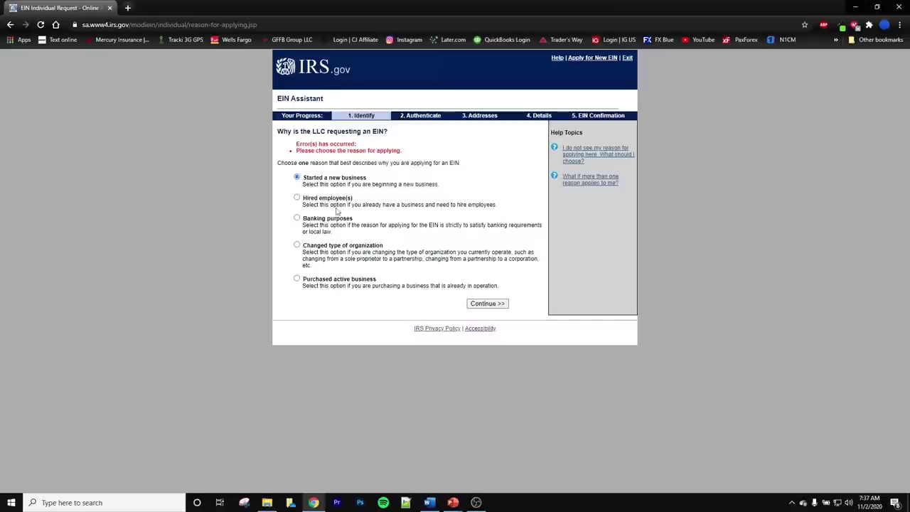
left_click(476, 305)
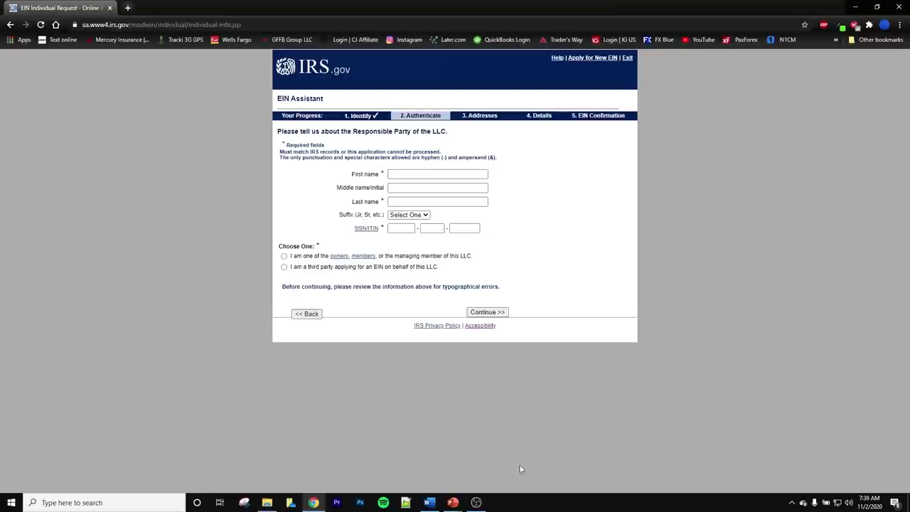
Step: Switch from the EIN application to the PowerPoint presentation on starting a business
mouse_move(450, 507)
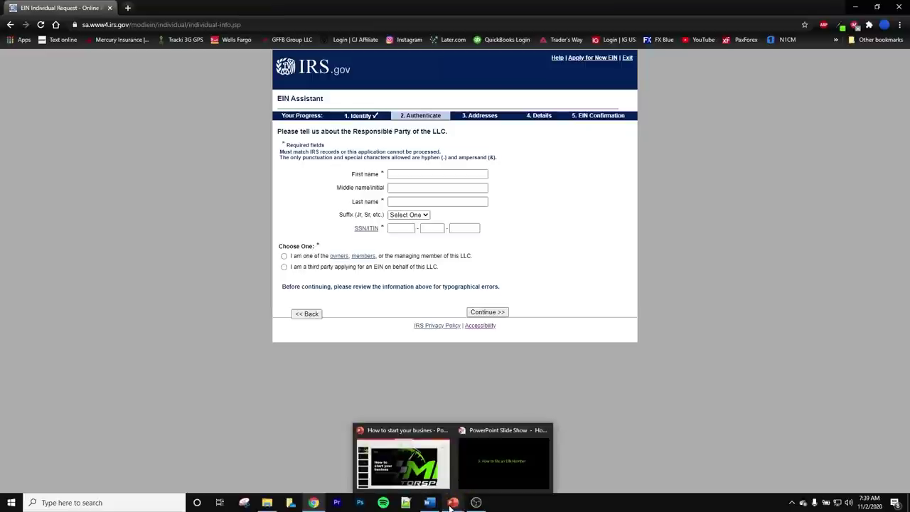